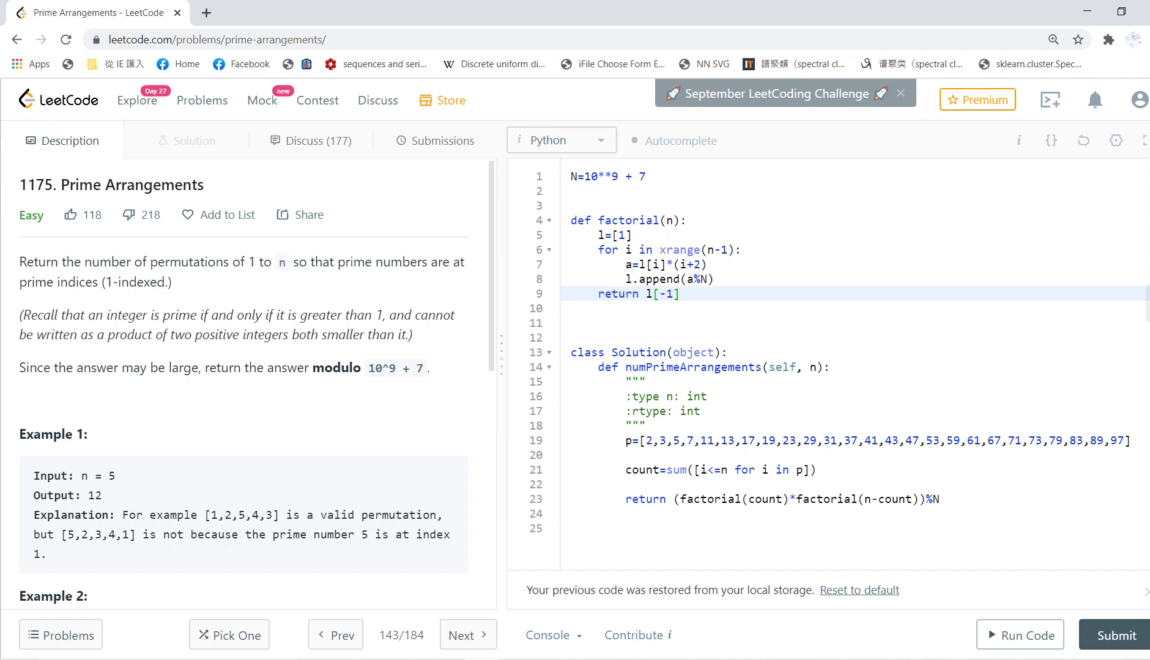
scroll(252, 377, down, 3)
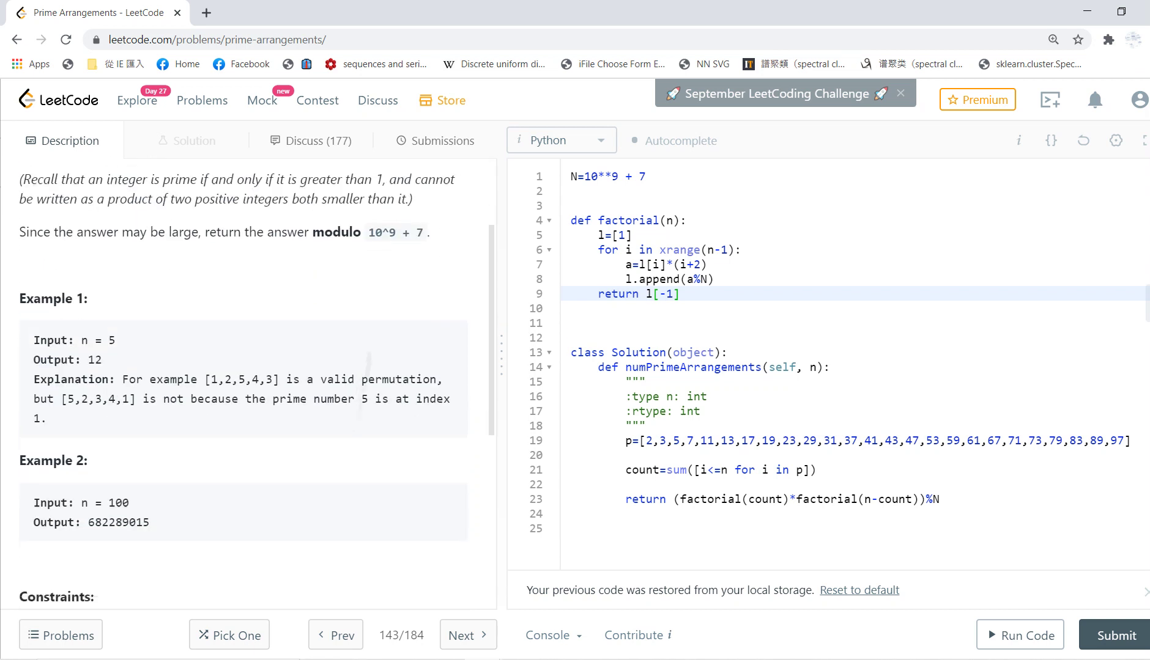
scroll(252, 377, down, 1)
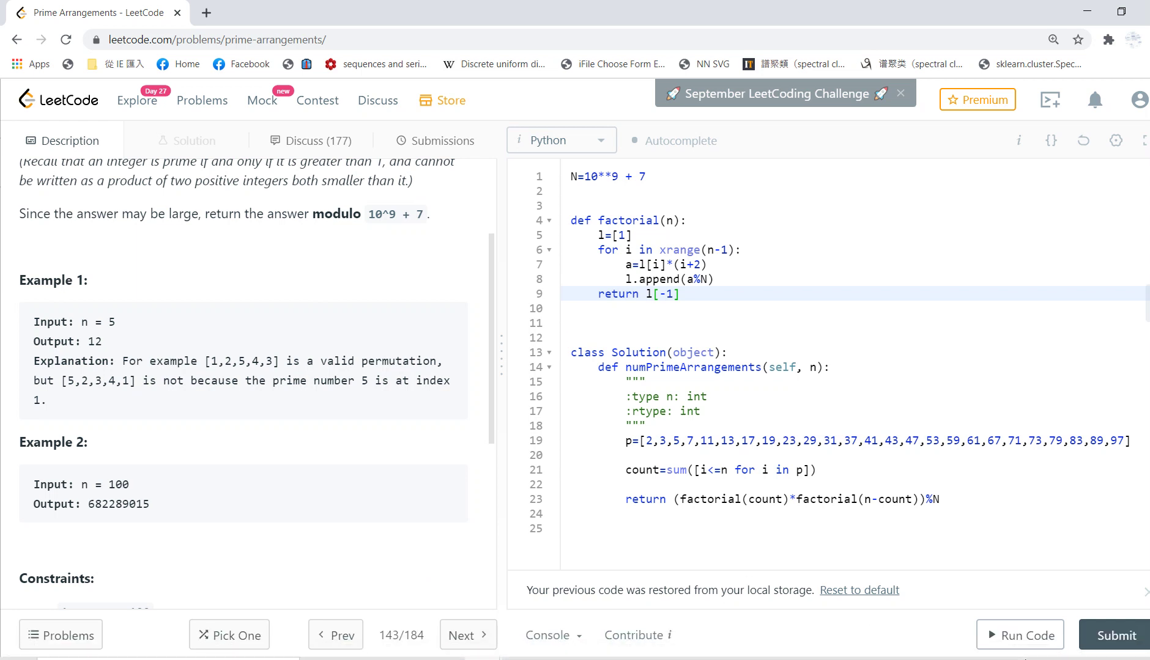
Bring up the Windows Ink pen launcher from the taskbar
click(995, 643)
Launch Microsoft Whiteboard from the pen flyout to review the n = 5 drawing
click(945, 634)
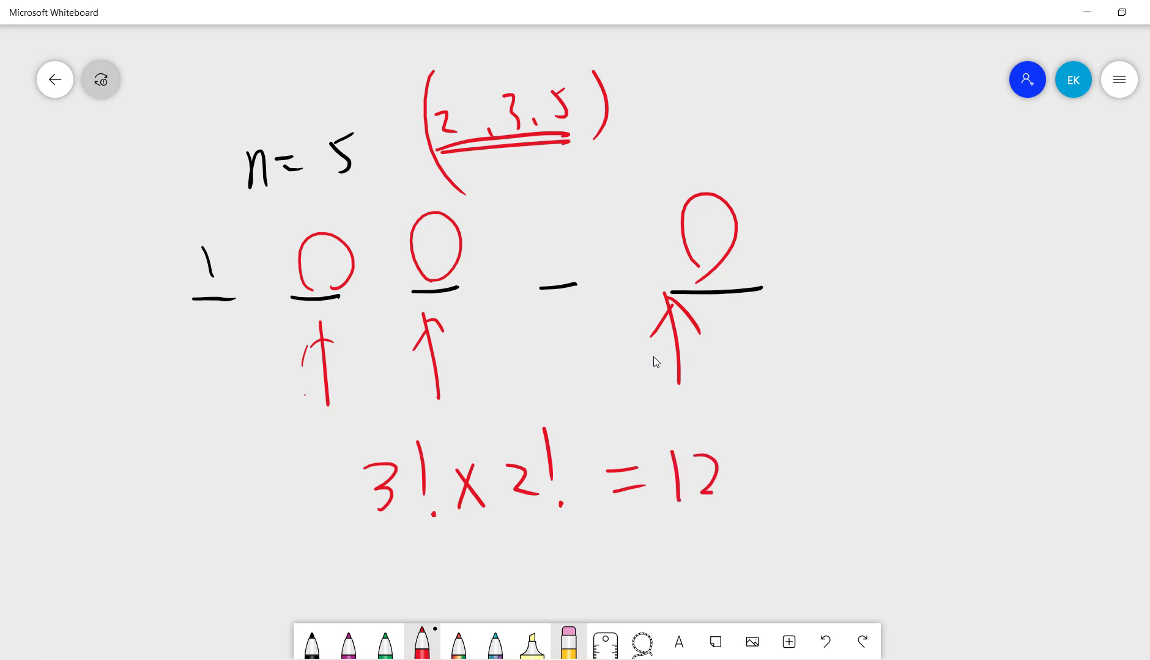
scroll(653, 357, down, 5)
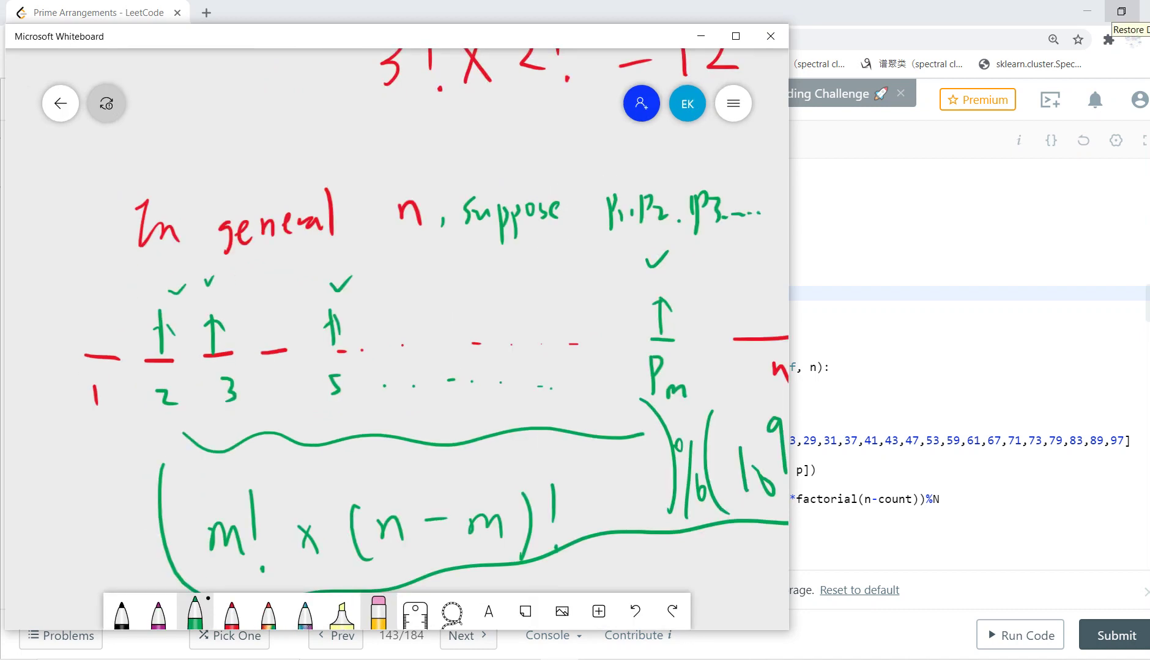
Hide the whiteboard and return to the Prime Arrangements problem page
click(1121, 12)
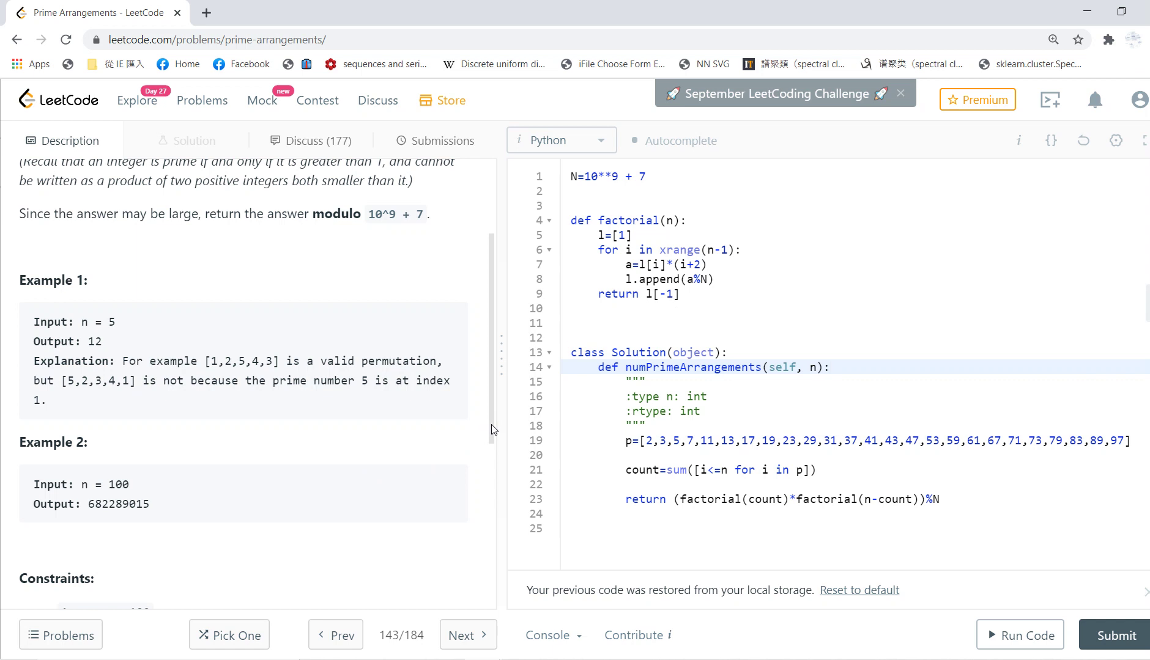
scroll(490, 462, down, 5)
scroll(490, 462, up, 2)
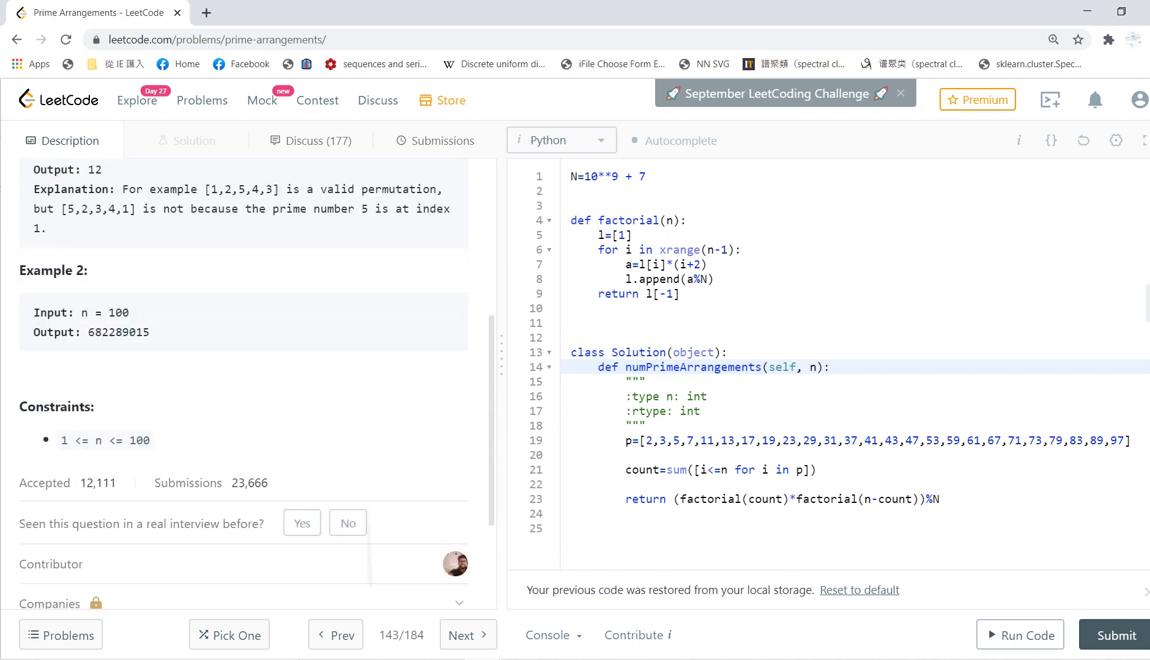
scroll(489, 462, up, 3)
scroll(489, 462, up, 1)
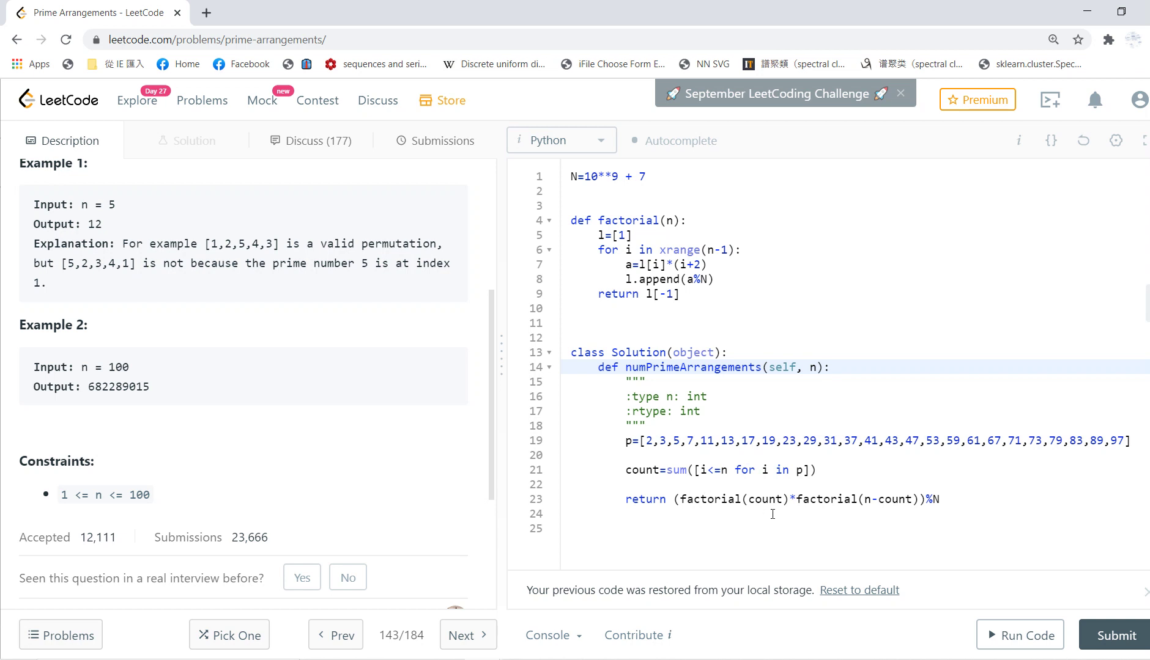
mouse_move(523, 645)
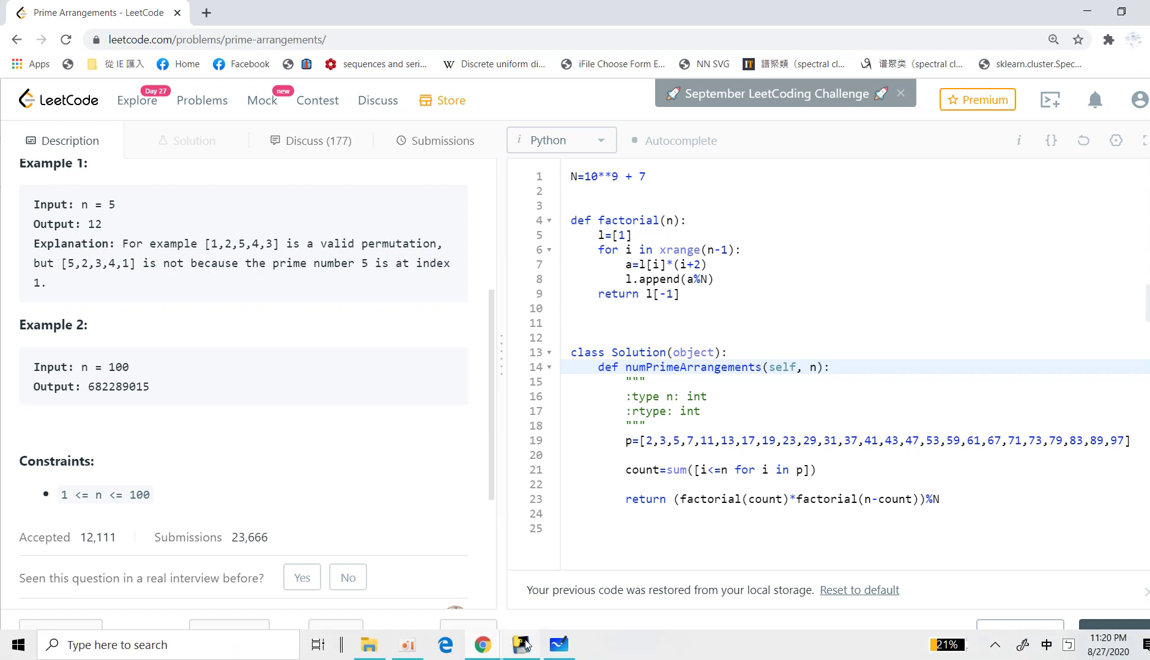
Recheck the m! × (n − m)! whiteboard formula, then return focus to the code editor
click(523, 645)
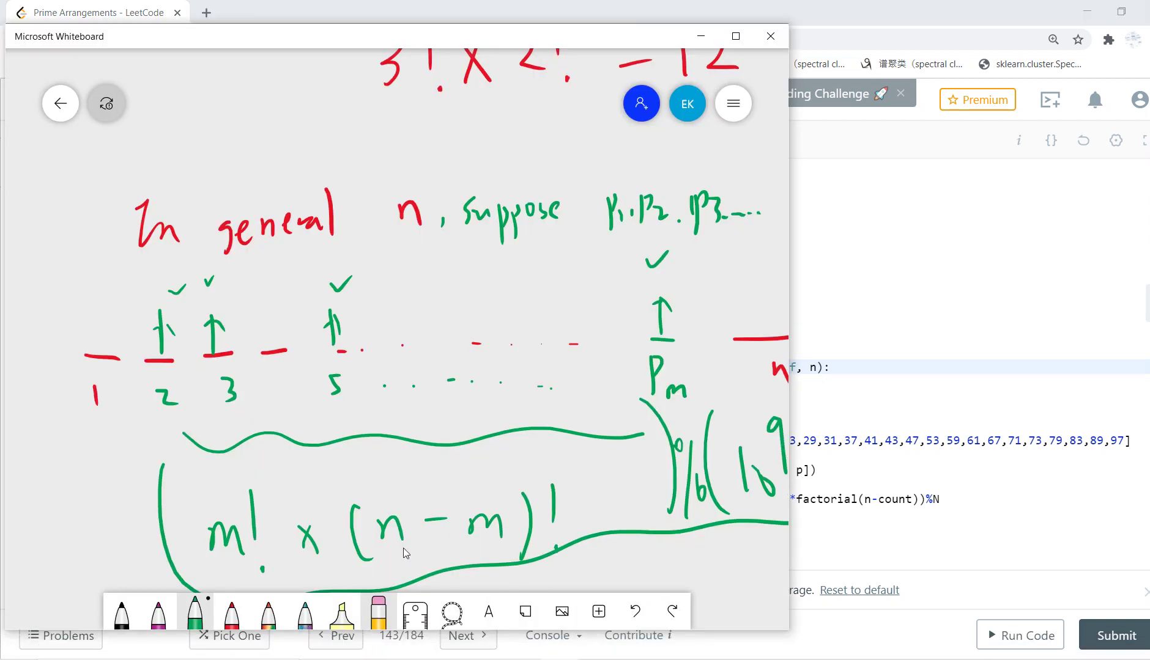
click(967, 511)
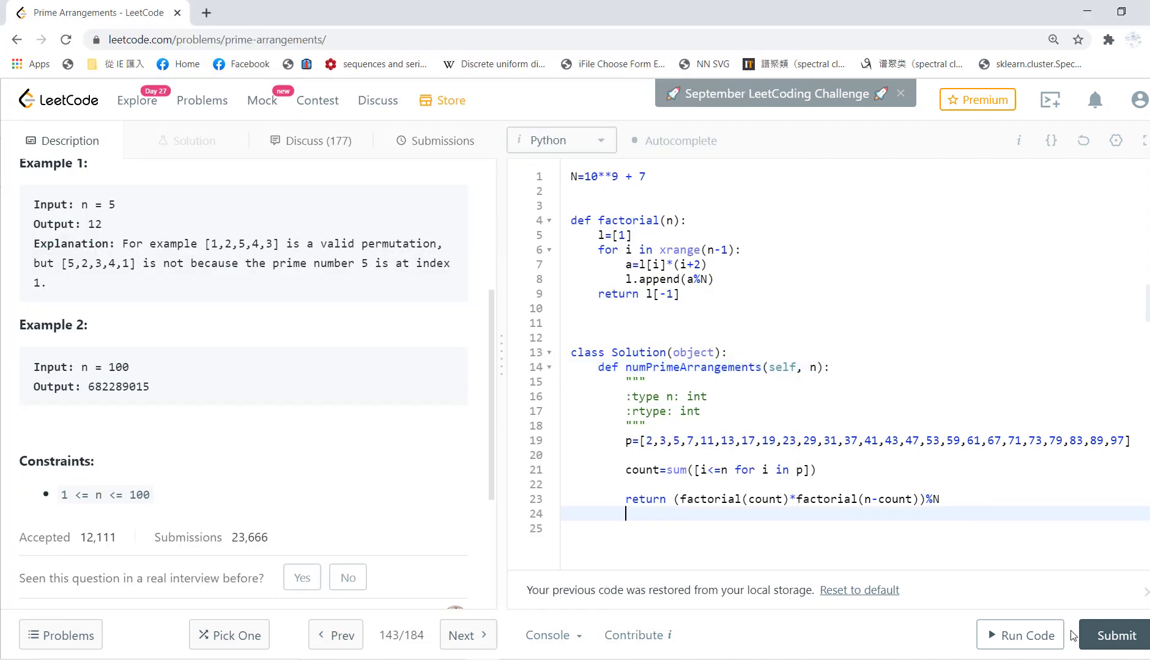
Submit the Python solution, retrying after the too-soon warning until it is Accepted
click(1114, 635)
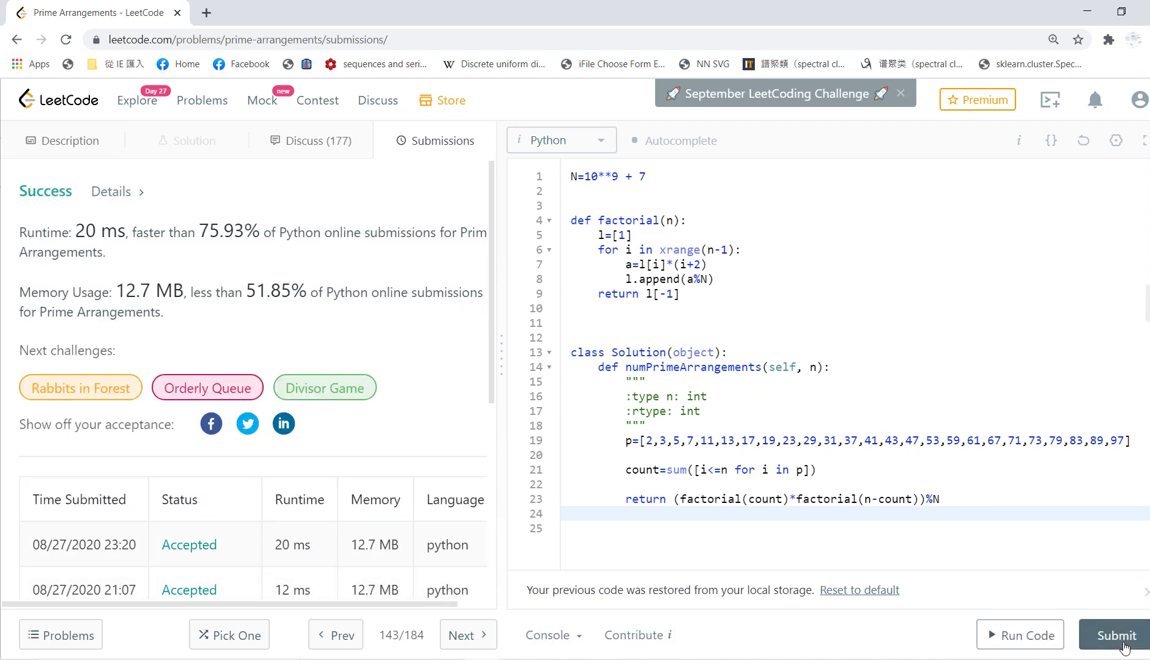
click(1123, 646)
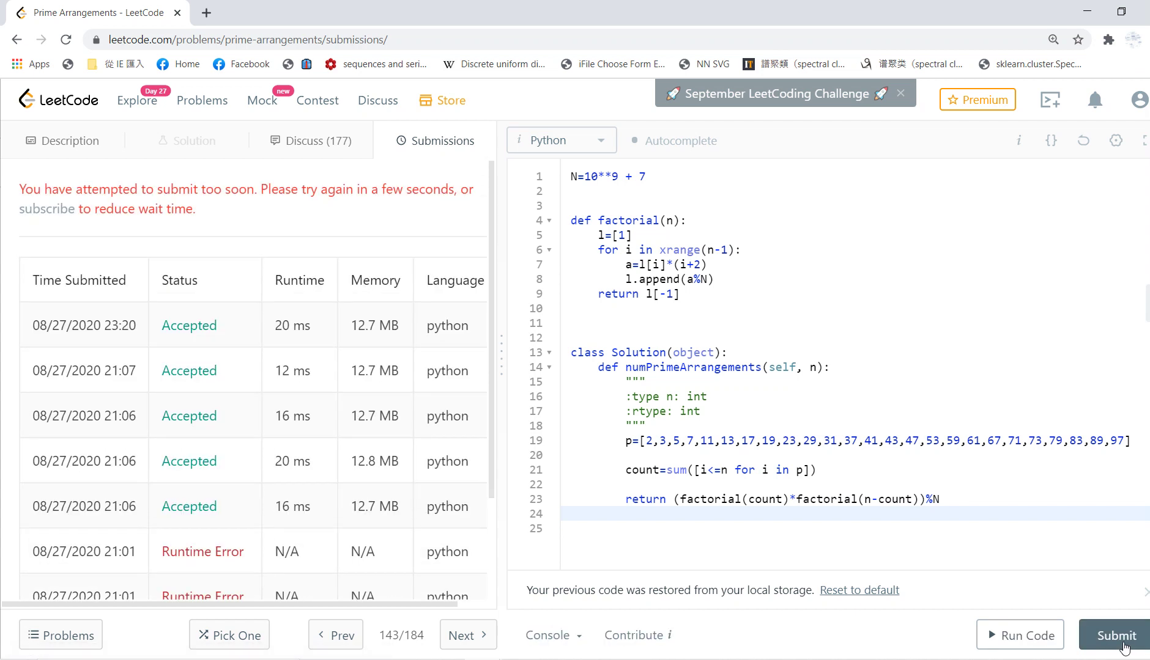
click(1125, 648)
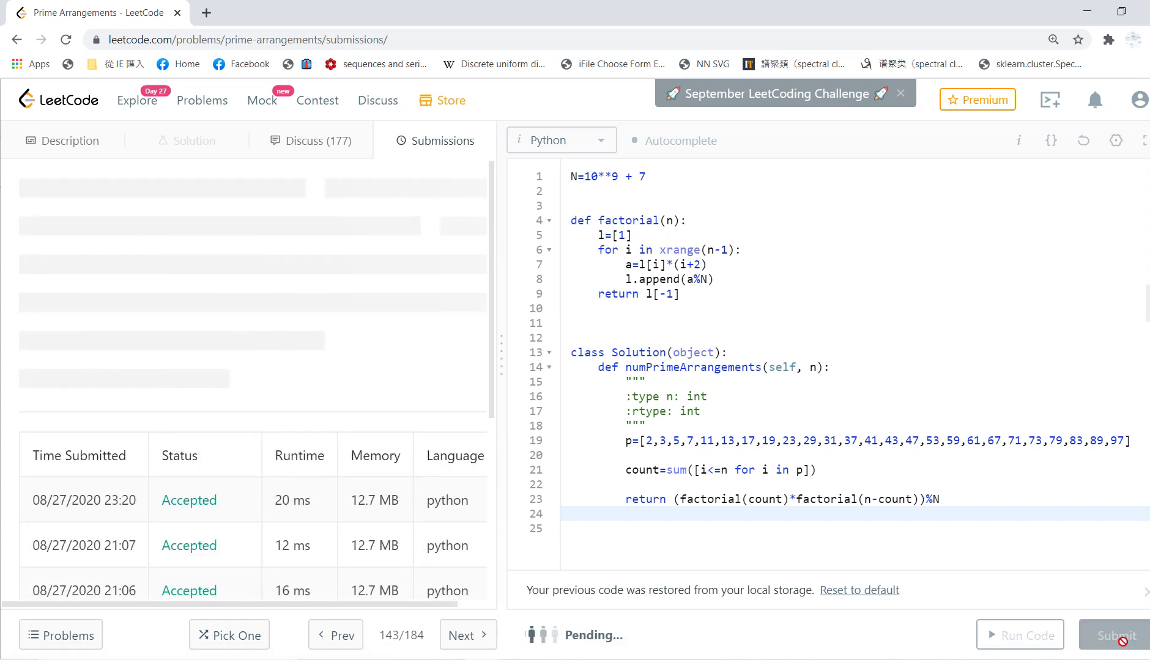